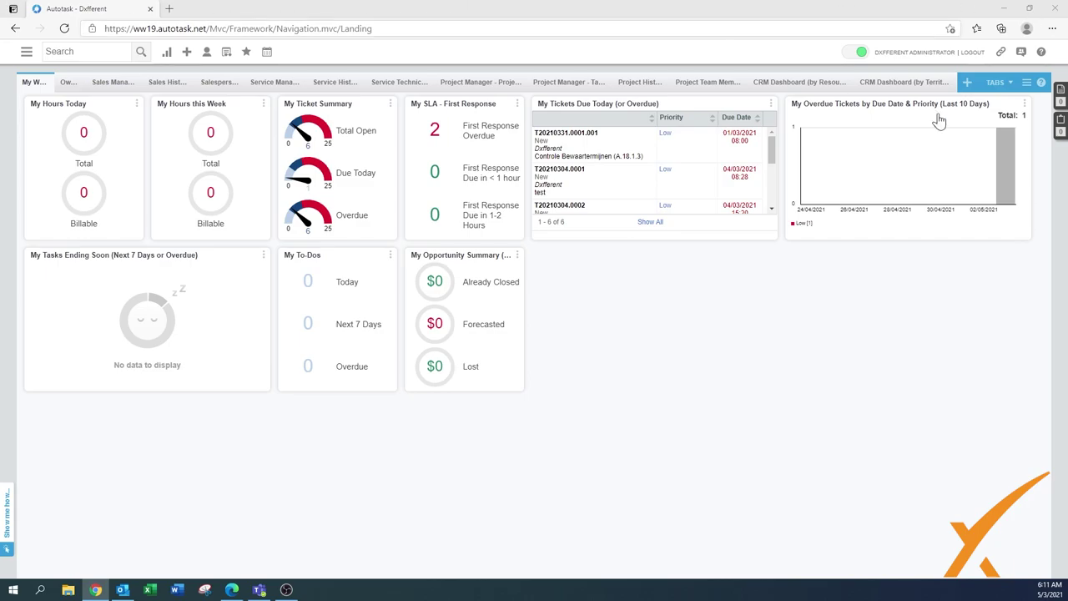
Open the Opportunity Stages settings under Sales & Opportunities in the administration area.
left_click(27, 55)
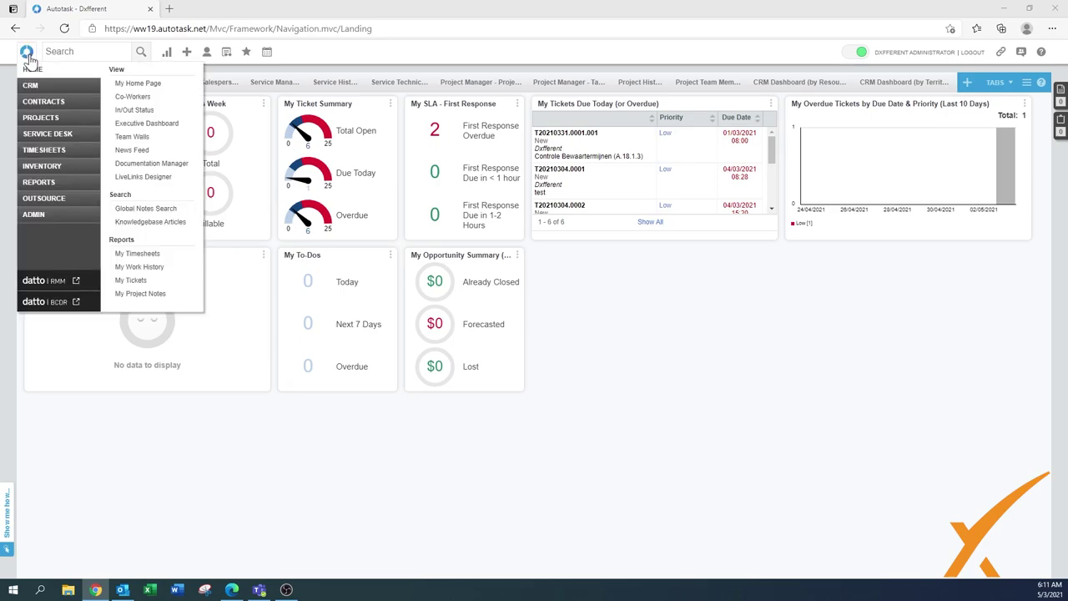
left_click(45, 219)
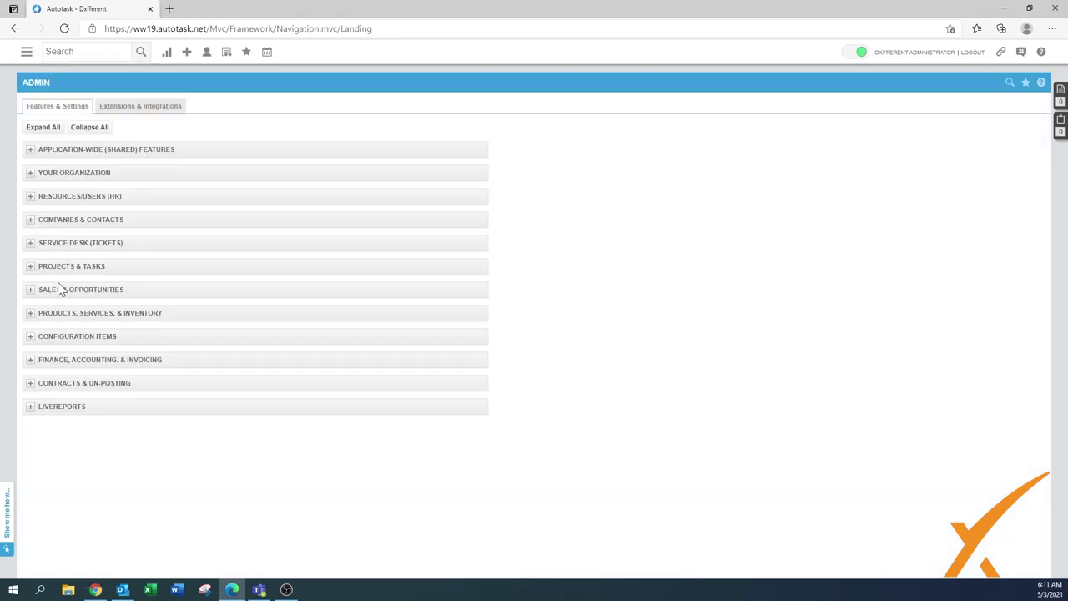
left_click(30, 292)
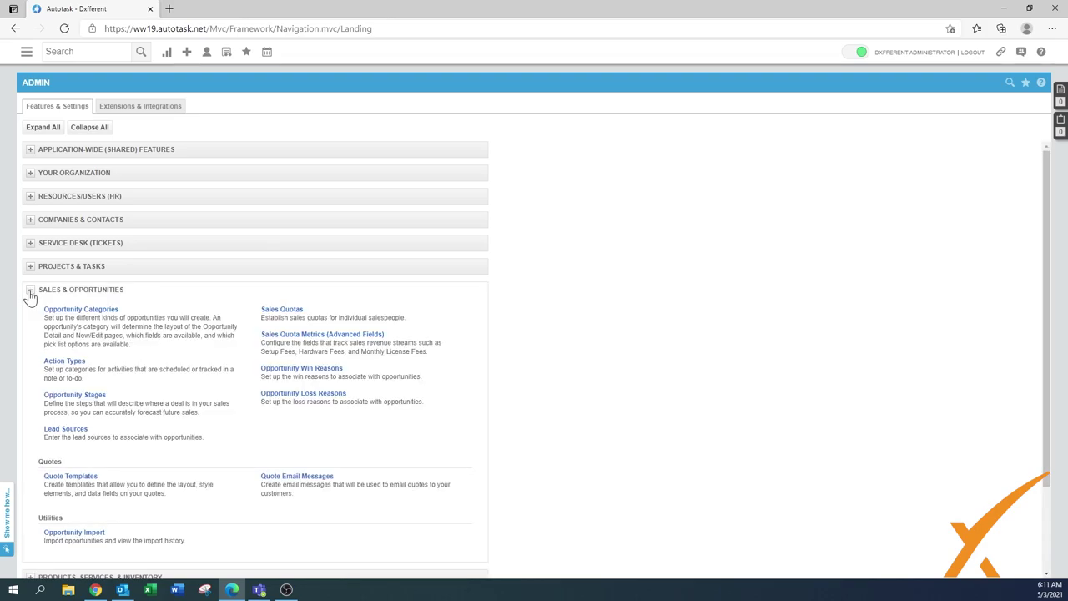
left_click(65, 397)
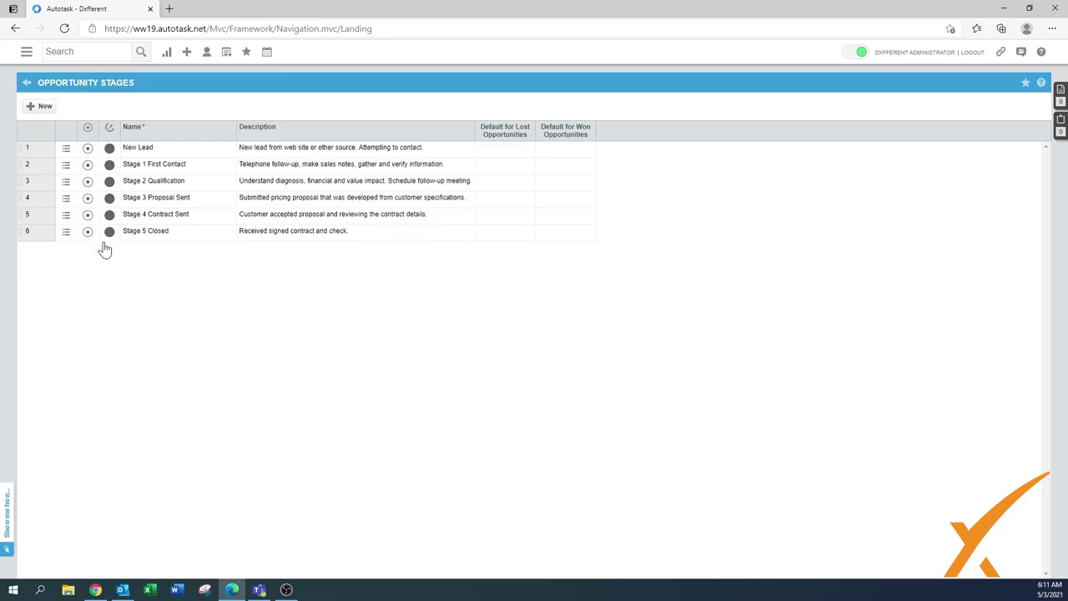
Give the New Lead stage the snowflake icon and a light red colour, and save it.
left_click(66, 148)
left_click(87, 165)
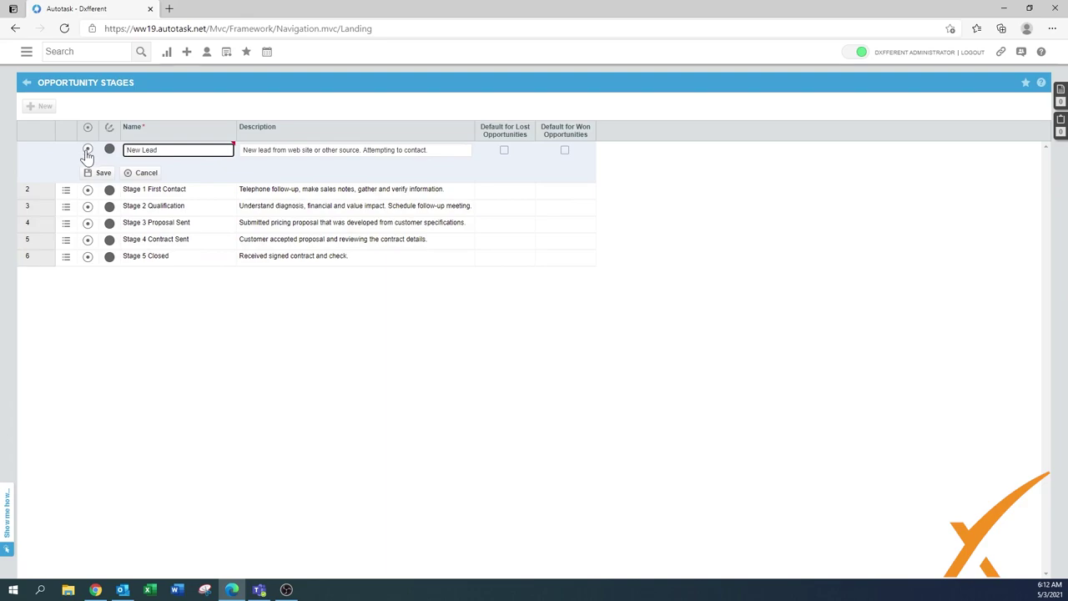
left_click(88, 150)
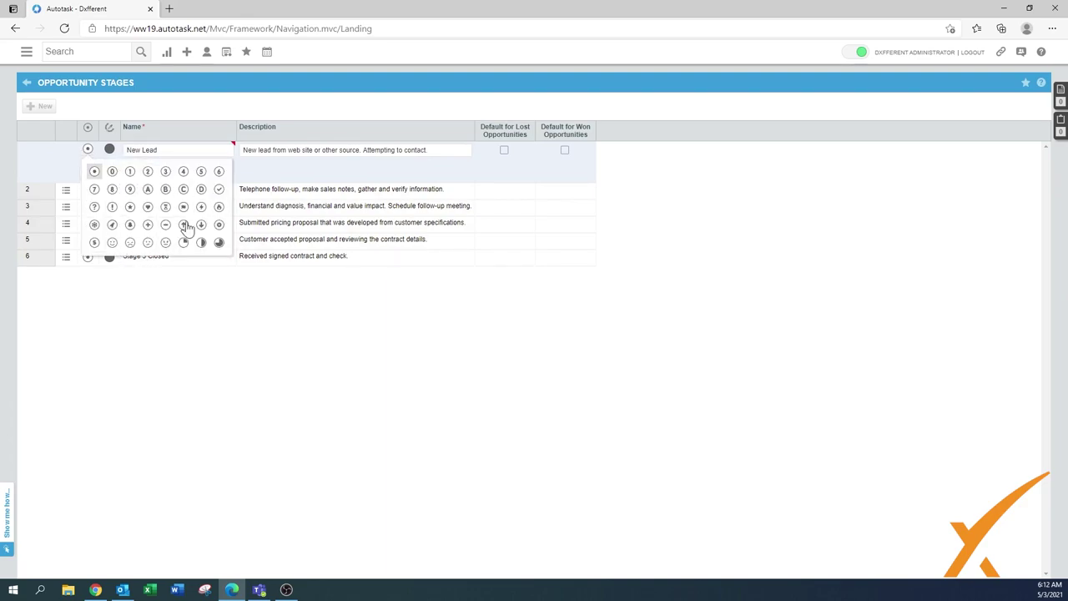
left_click(94, 224)
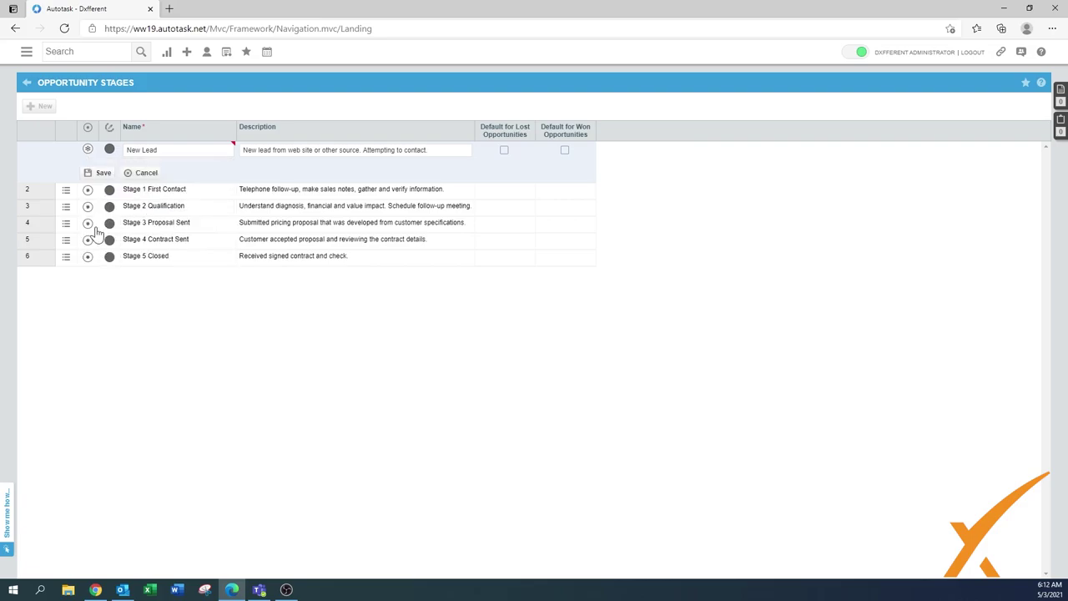
left_click(110, 149)
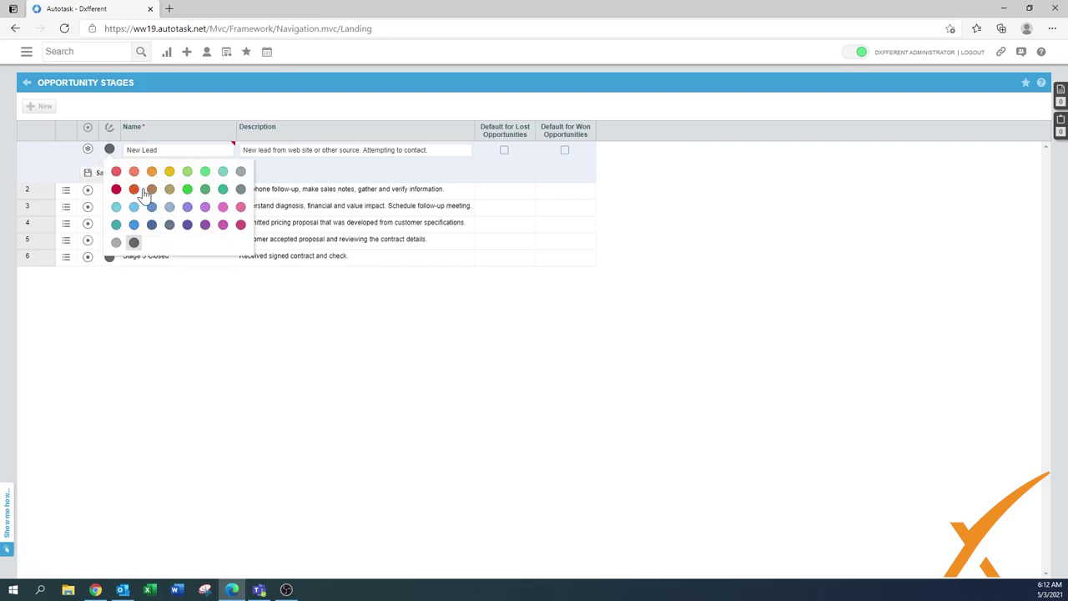
left_click(118, 178)
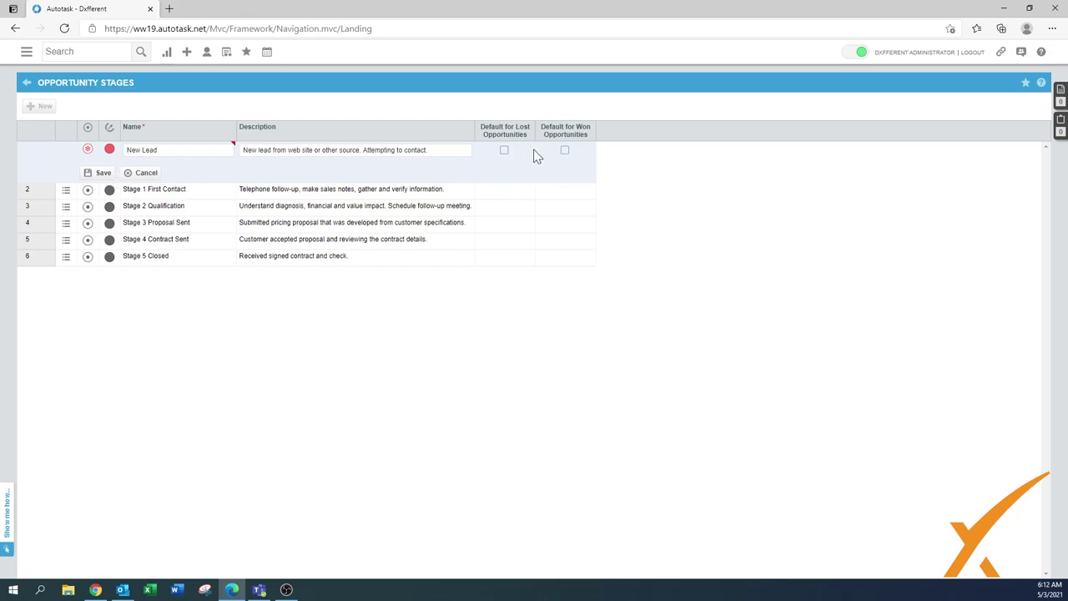
left_click(102, 173)
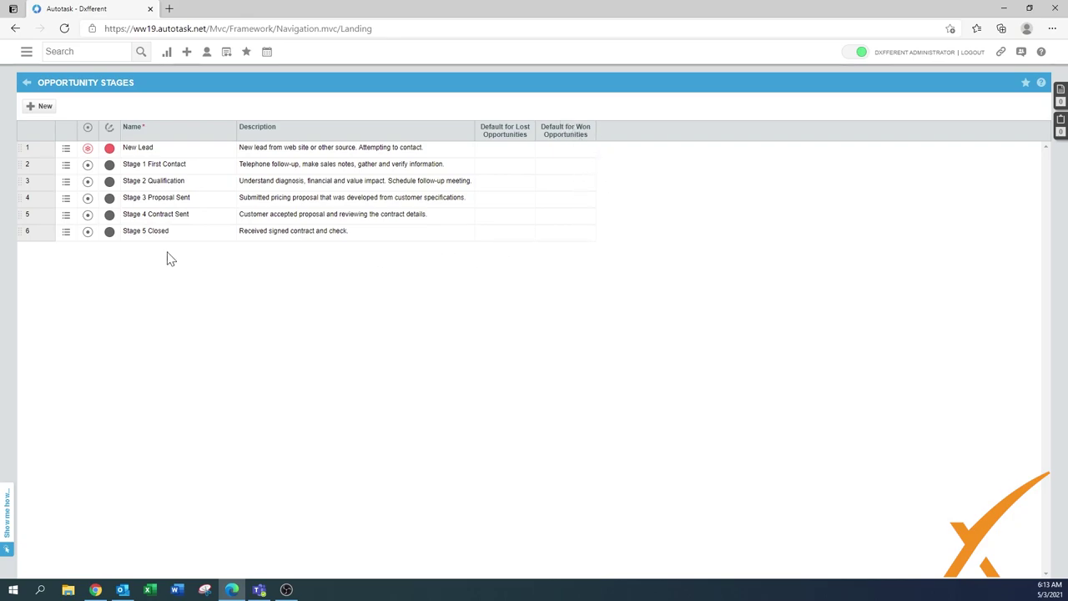
Give Stage 5 Closed a teal green colour and the letter A icon, make it the default for won opportunities, and save it.
left_click(66, 234)
left_click(90, 252)
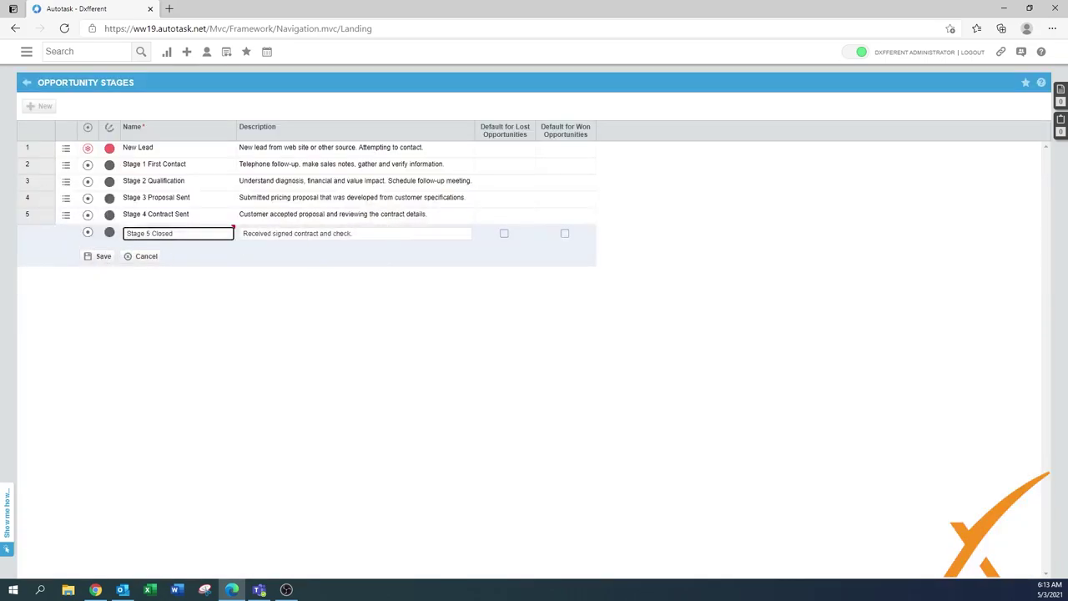
left_click(110, 234)
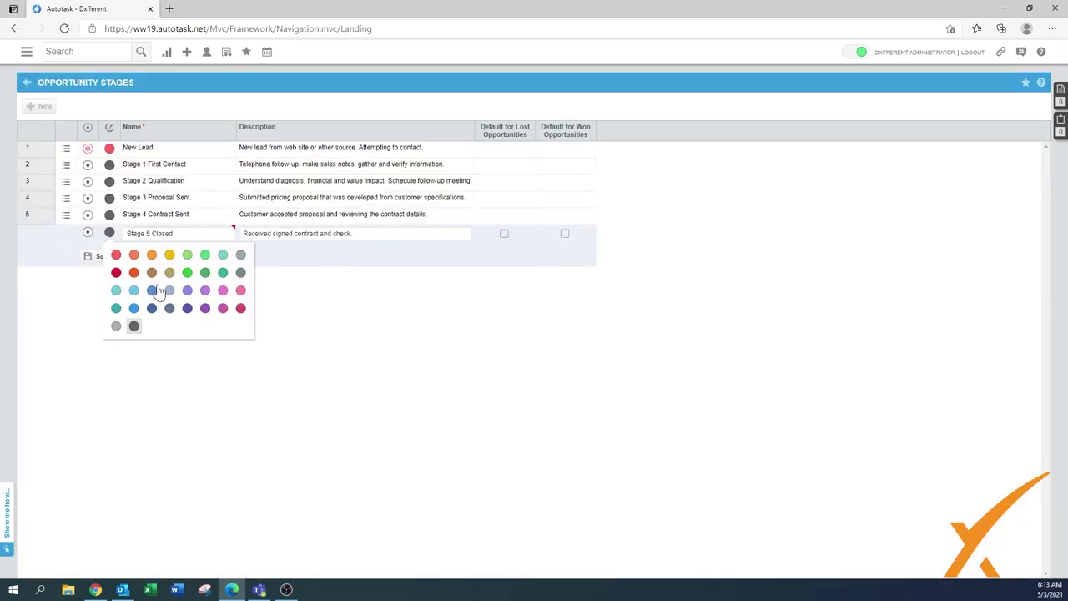
left_click(223, 273)
left_click(88, 234)
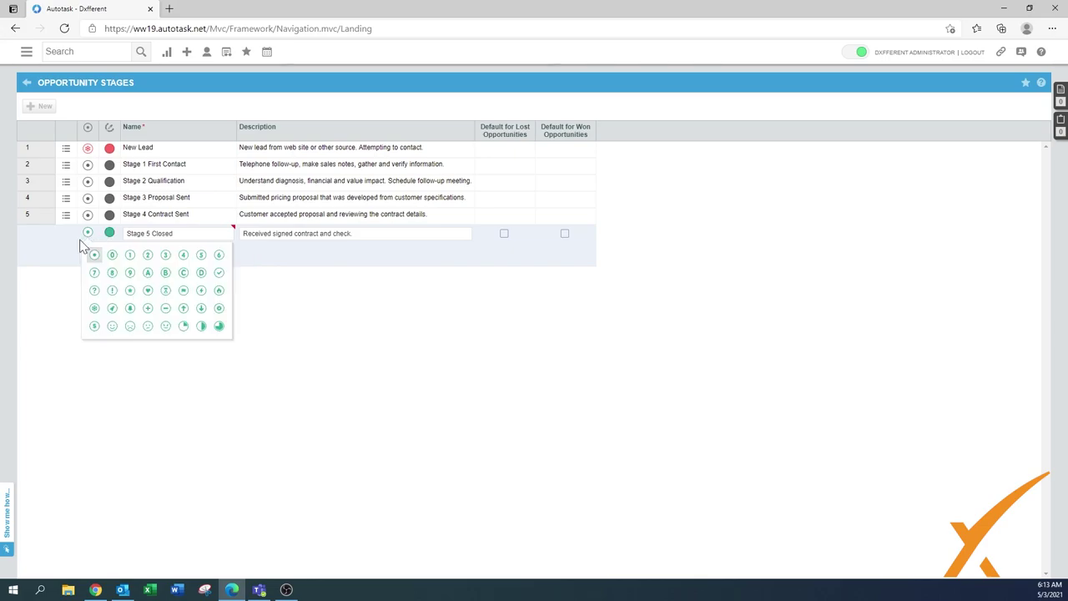
left_click(147, 275)
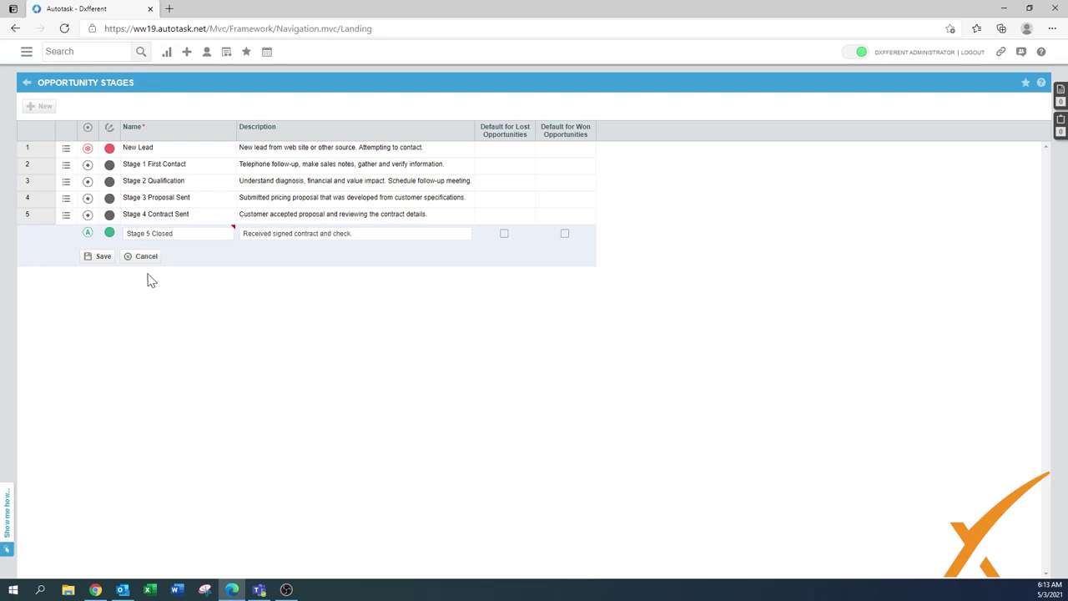
left_click(564, 236)
left_click(101, 258)
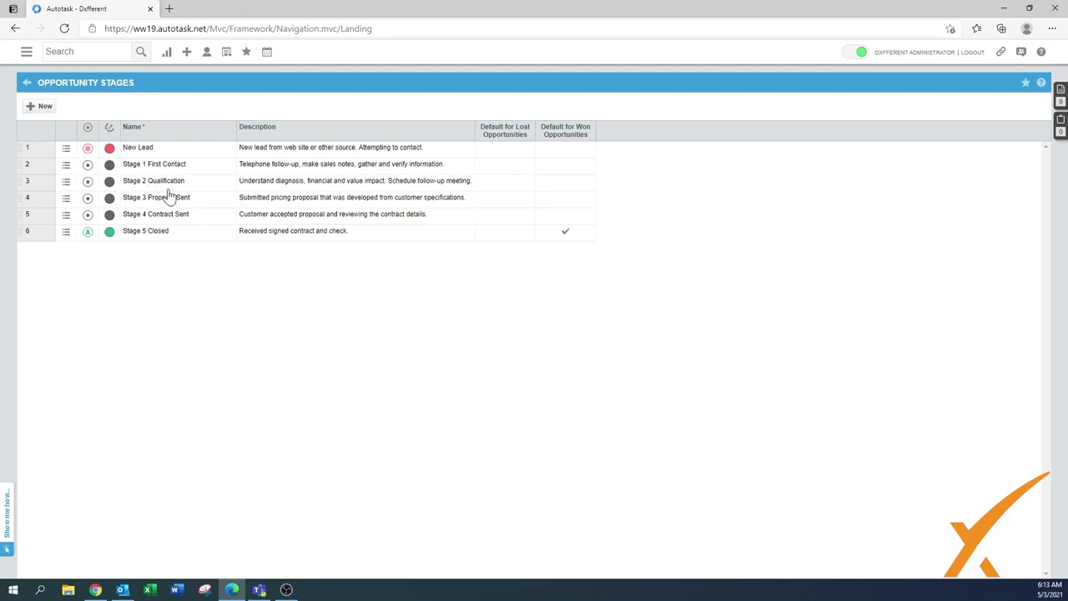
Add a new opportunity stage named "Stage 3 - Pending Vendor".
left_click(40, 111)
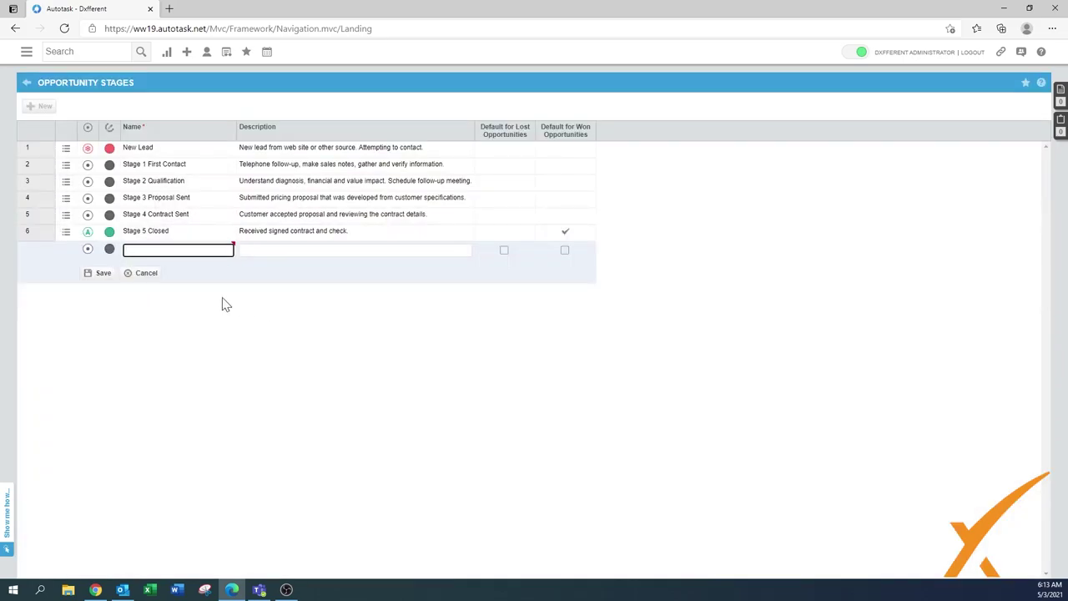
type("Stage")
type(" 3 - Propos")
key("BackSpace")
key("BackSpace")
key("BackSpace")
key("BackSpace")
key("BackSpace")
key("BackSpace")
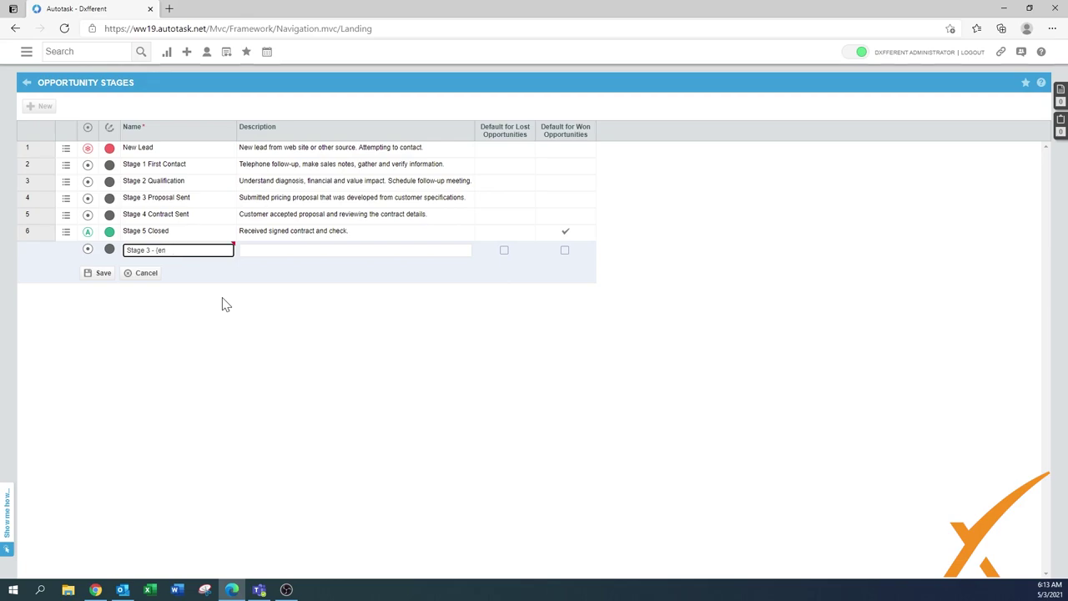
type("Pending Vendor")
Save the new stage with the description "Waiting for your supplier to provide a quote" and move it directly above Stage 3 Proposal Sent.
left_click(334, 250)
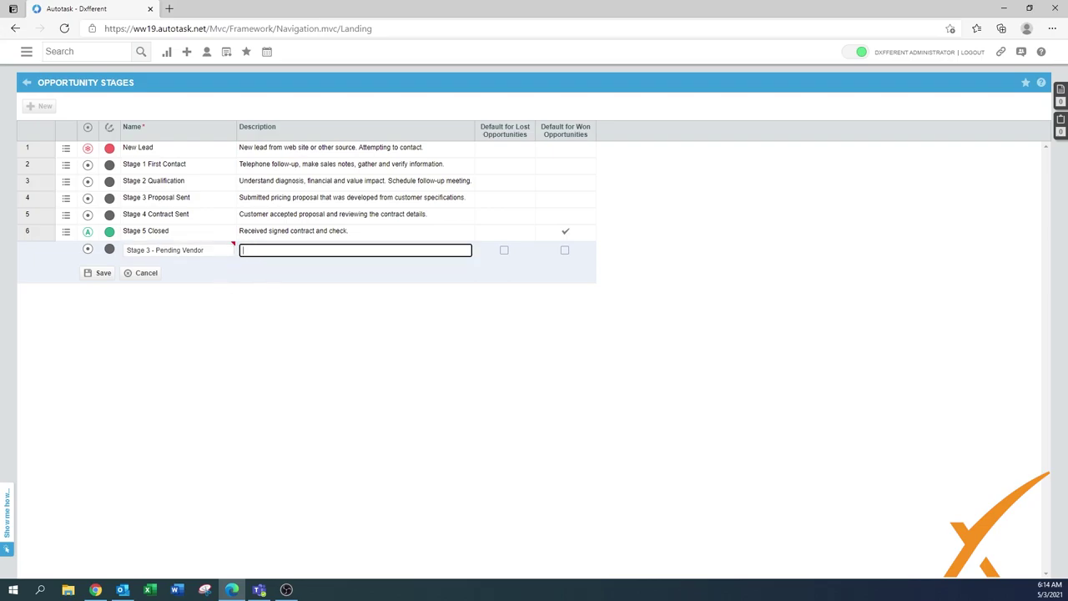
type("Waiting for your supplier to provide a quote")
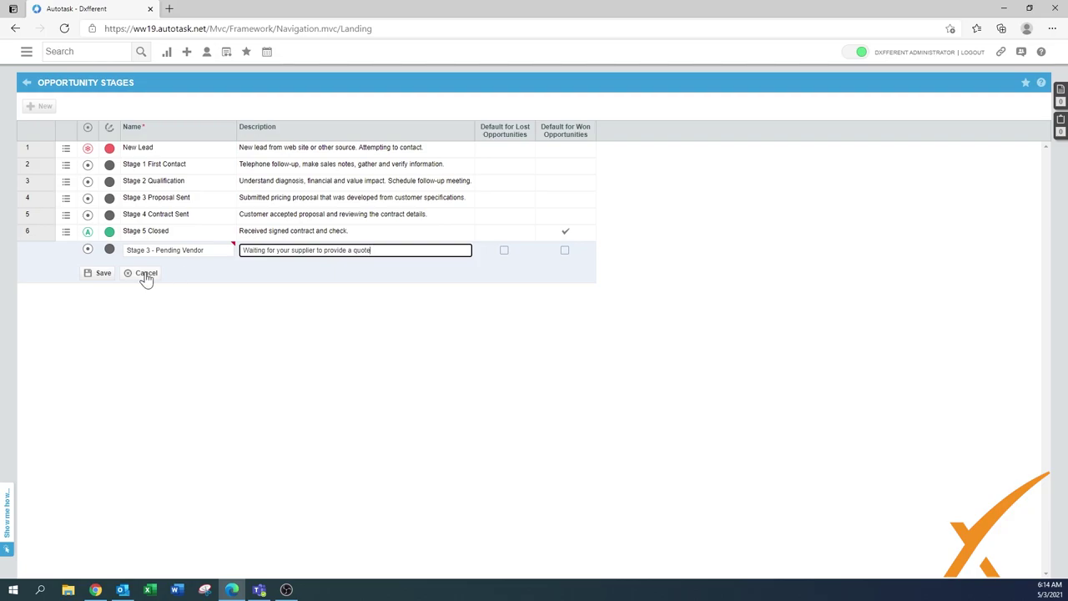
left_click(103, 275)
left_click_drag(47, 250, 55, 200)
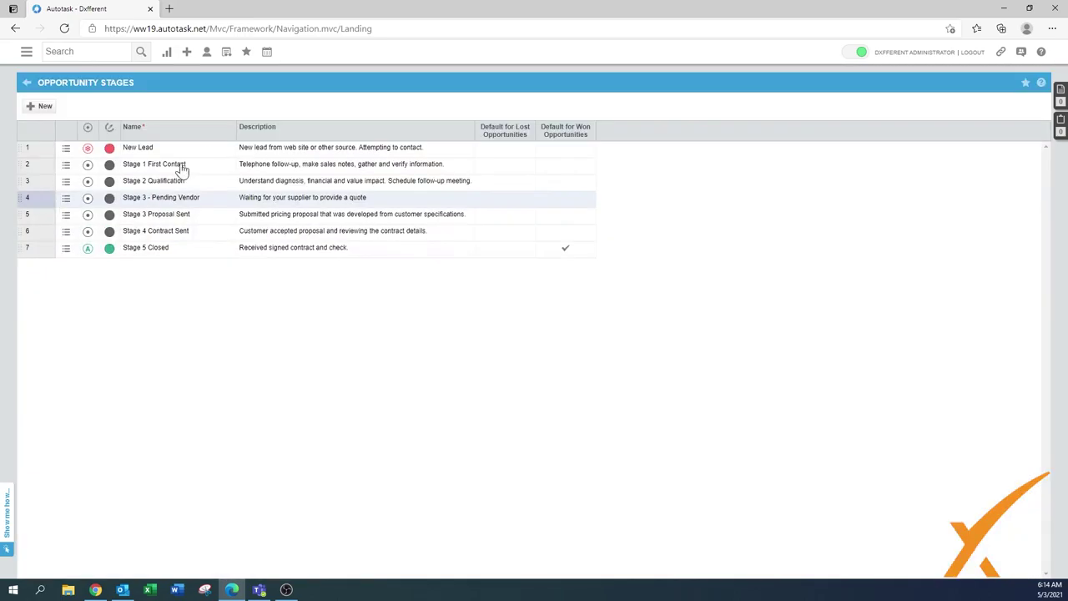